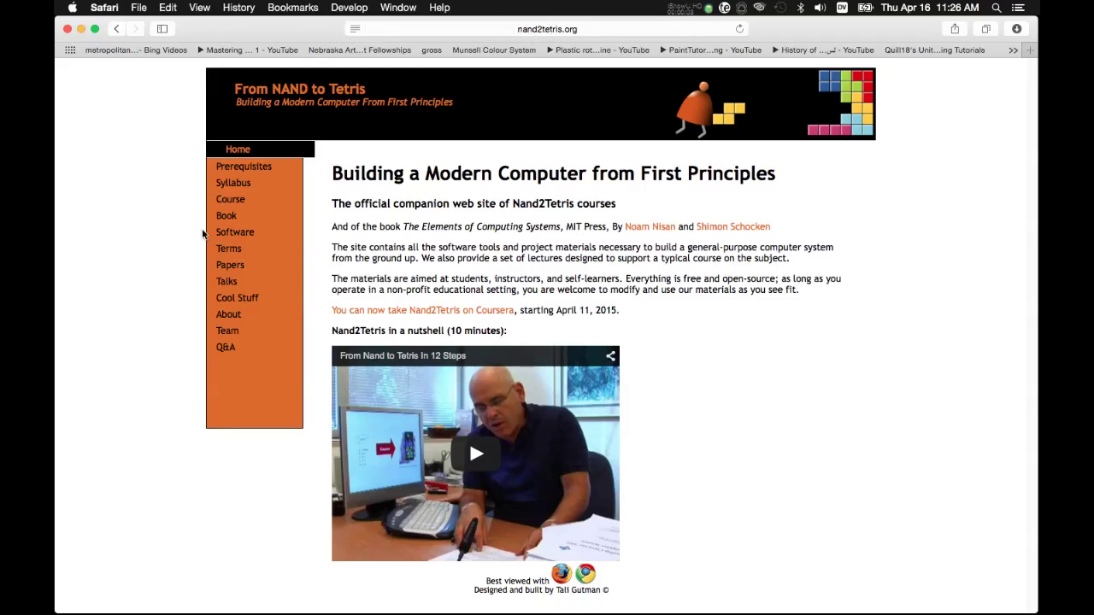
- Go to the nand2tetris Software page and download the Nand2tetris Software Suite 2.5
left_click(235, 233)
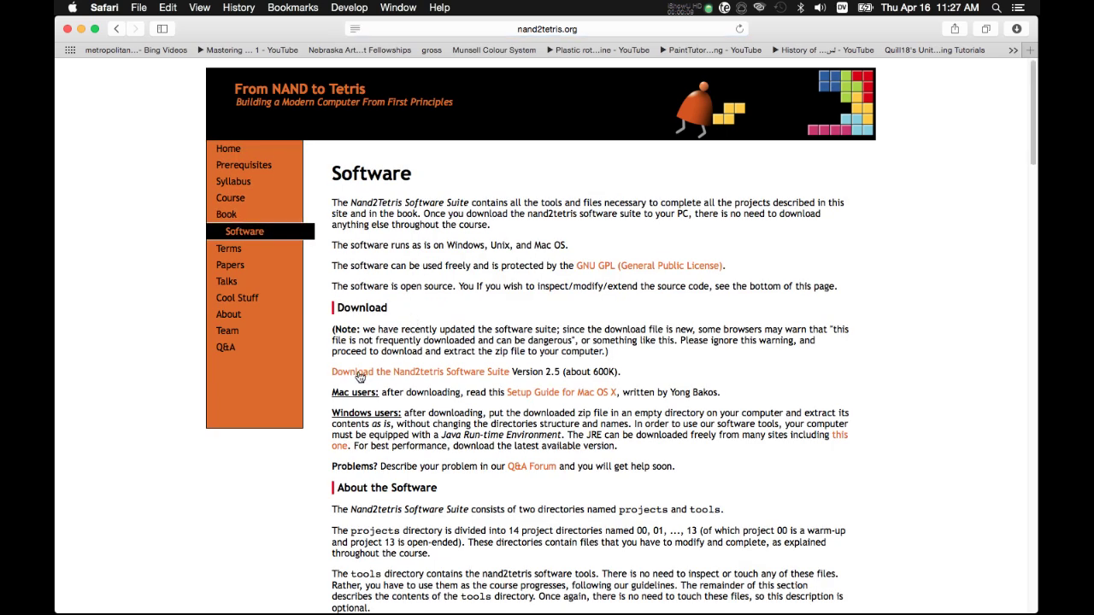
left_click(457, 373)
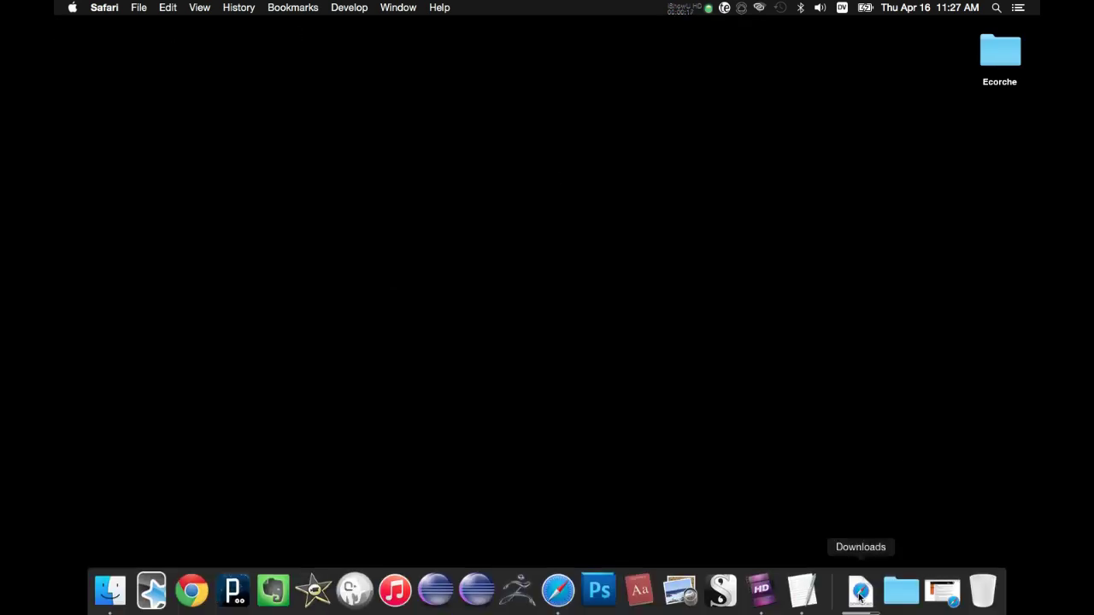
- Move the downloaded nand2tetris folder from the Downloads stack onto the desktop
left_click(861, 600)
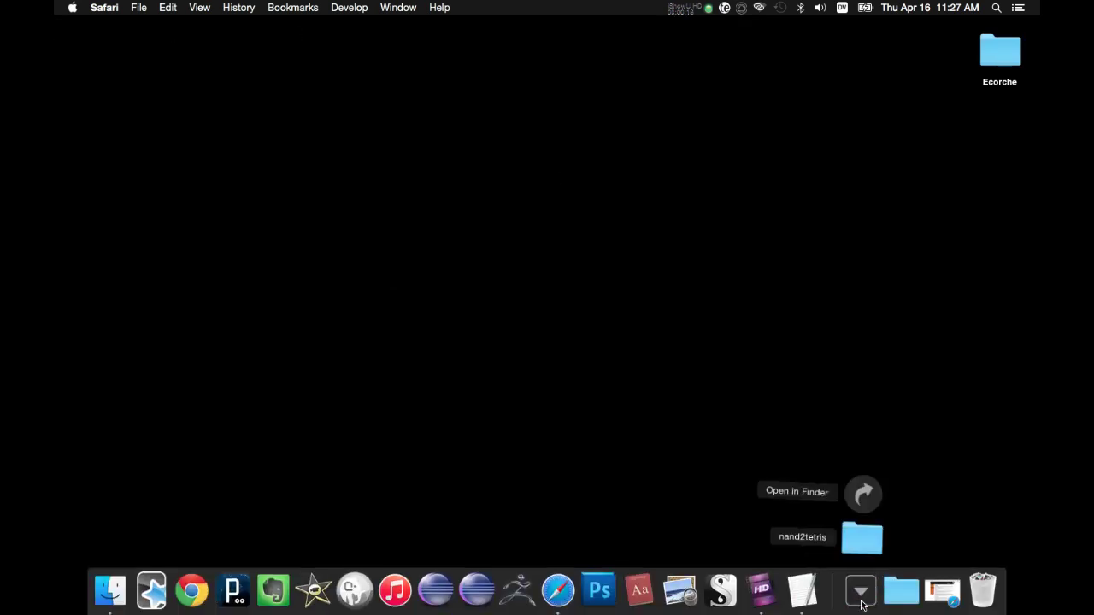
left_click_drag(861, 536, 996, 156)
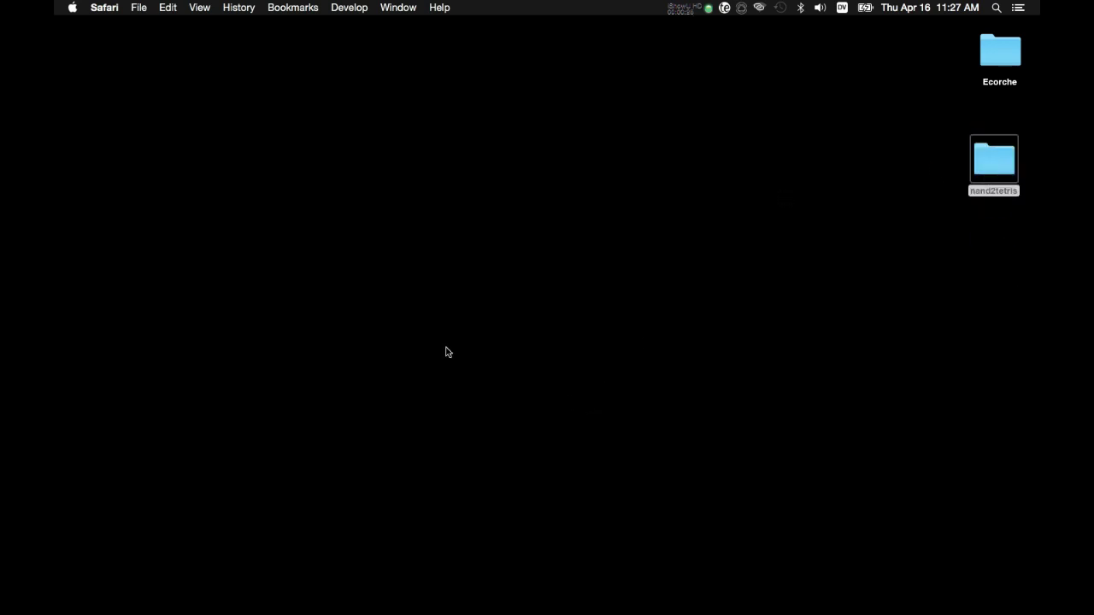
- Launch Terminal through Spotlight search and clear stray text from the bash prompt
key("super+space")
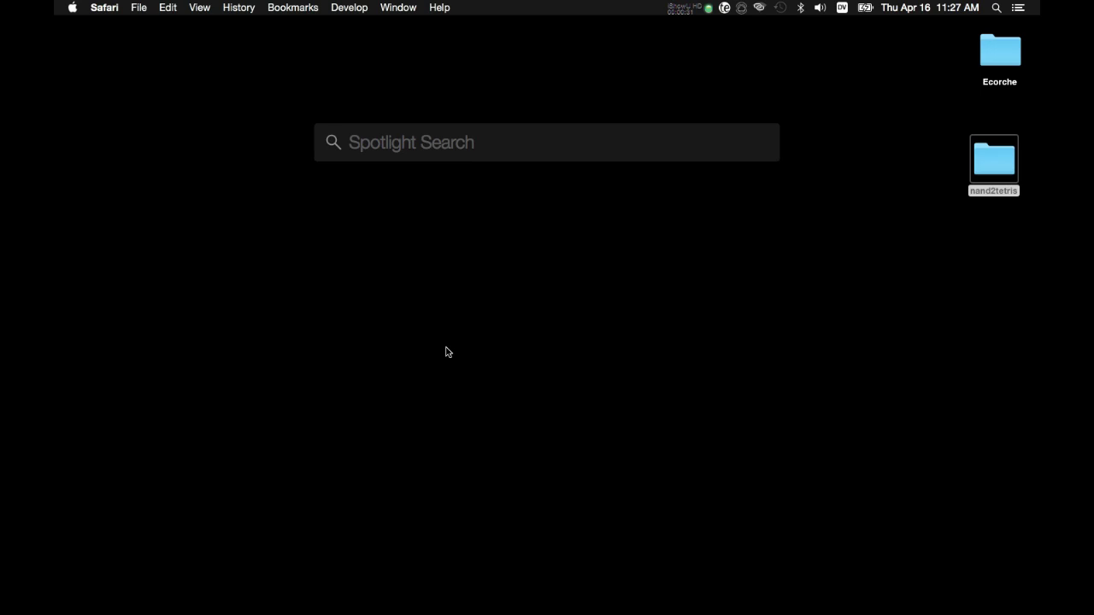
type("t")
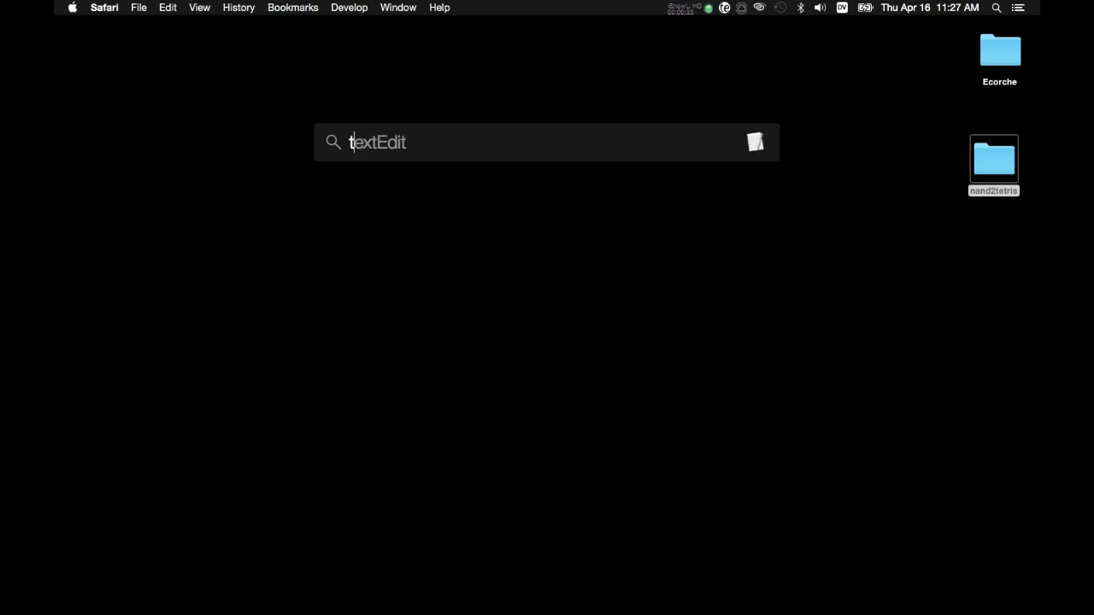
type("erminal")
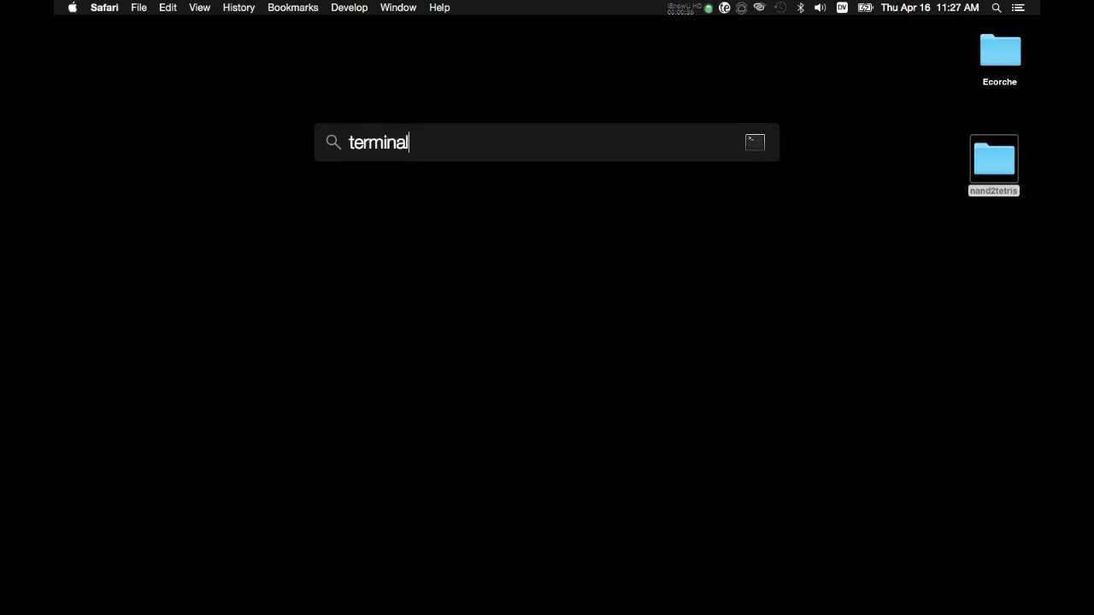
key("Return")
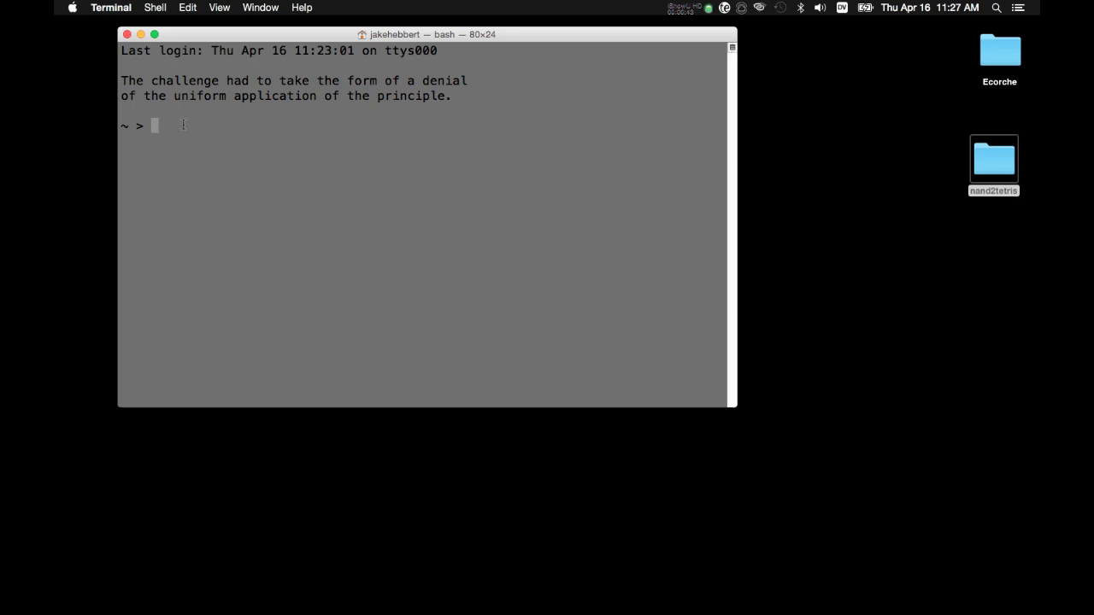
type("aoeuaoue")
key("BackSpace")
key("BackSpace")
key("BackSpace")
key("BackSpace")
key("BackSpace")
key("BackSpace")
key("BackSpace")
key("BackSpace")
- Open the nand2tetris folder from the desktop and go into its tools folder
left_click(979, 171)
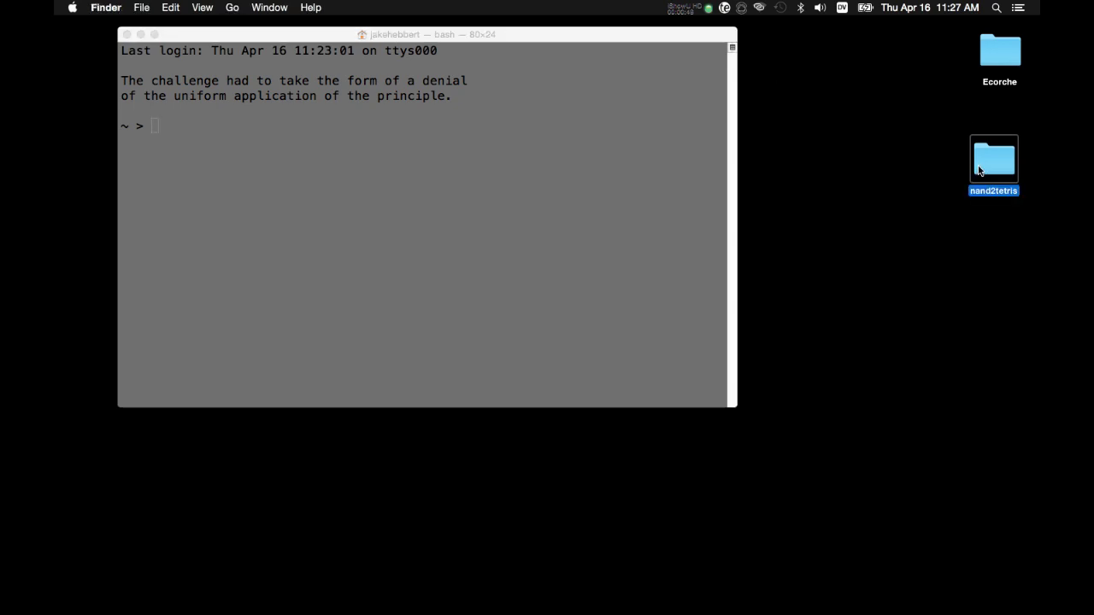
double_click(978, 170)
left_click_drag(723, 97, 897, 173)
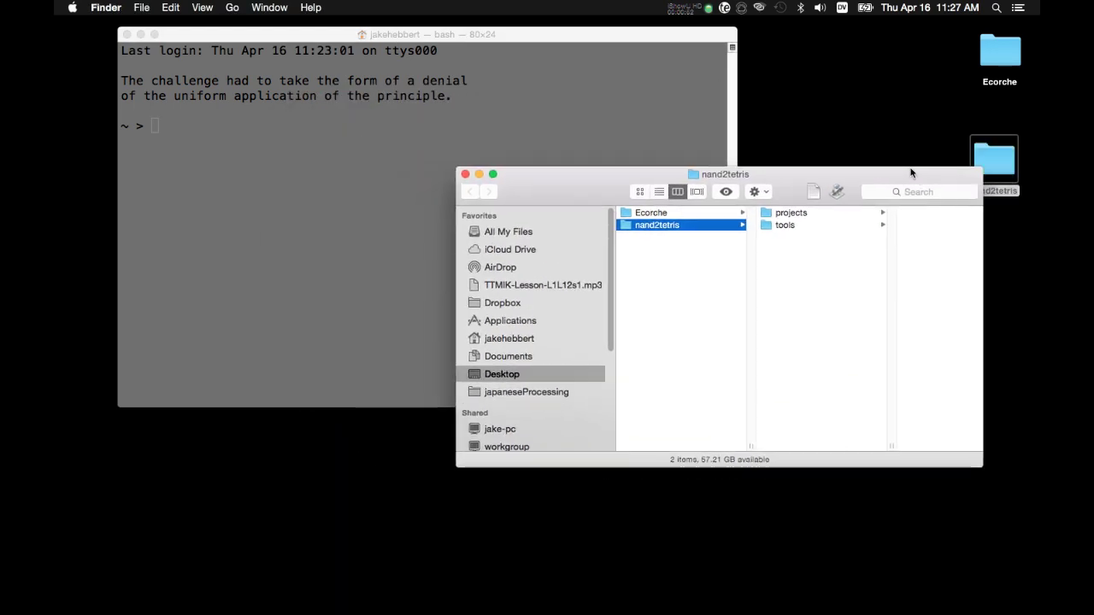
left_click(801, 224)
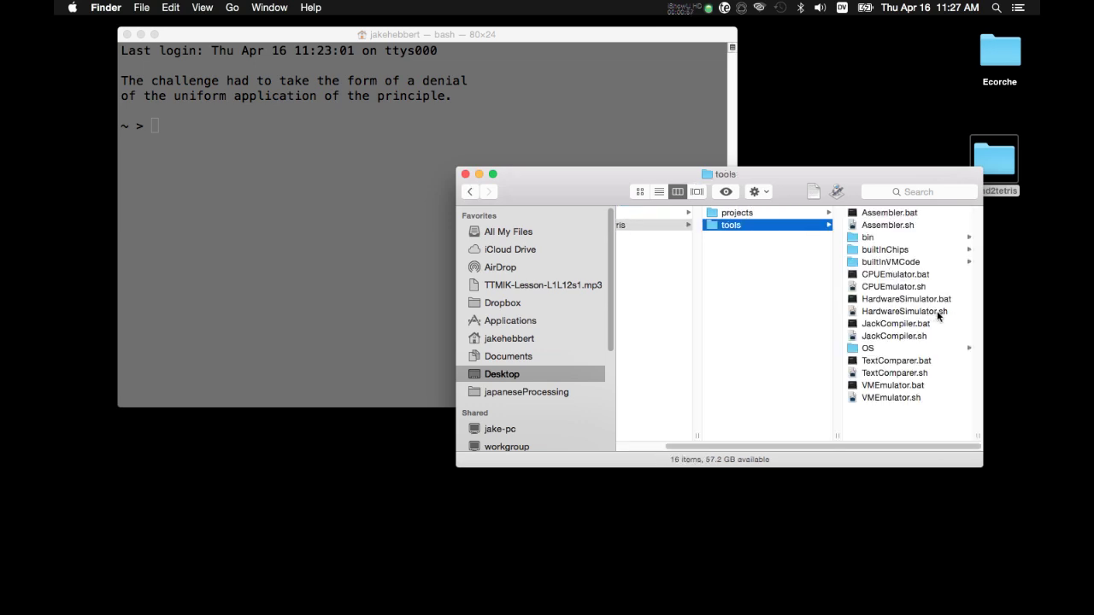
- Run HardwareSimulator.sh in Terminal by dropping its path into the window
left_click(937, 316)
left_click(911, 314, "super")
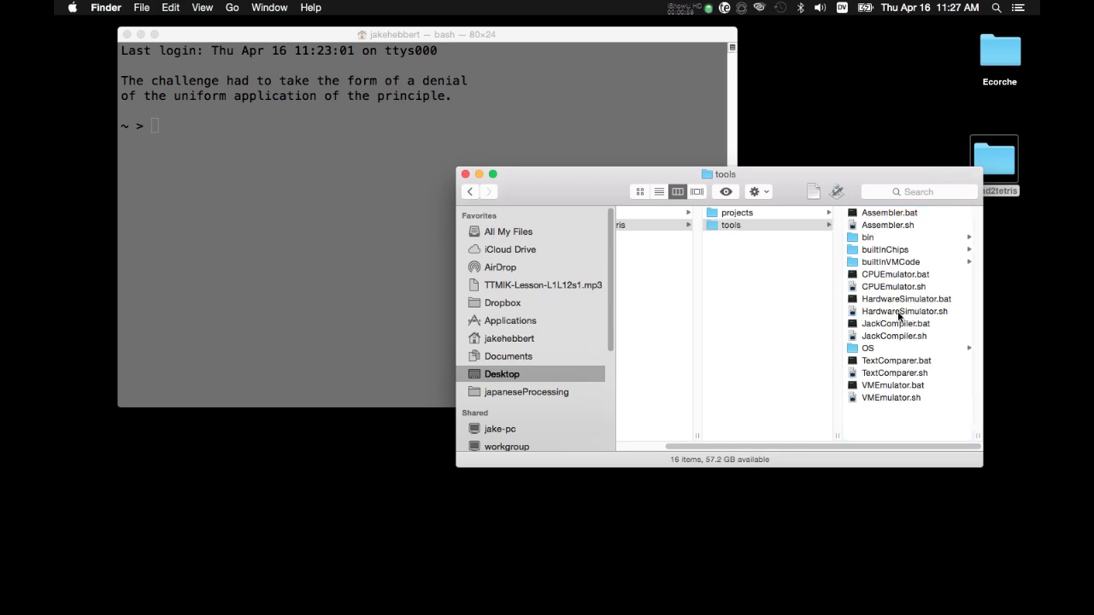
left_click_drag(898, 316, 256, 127)
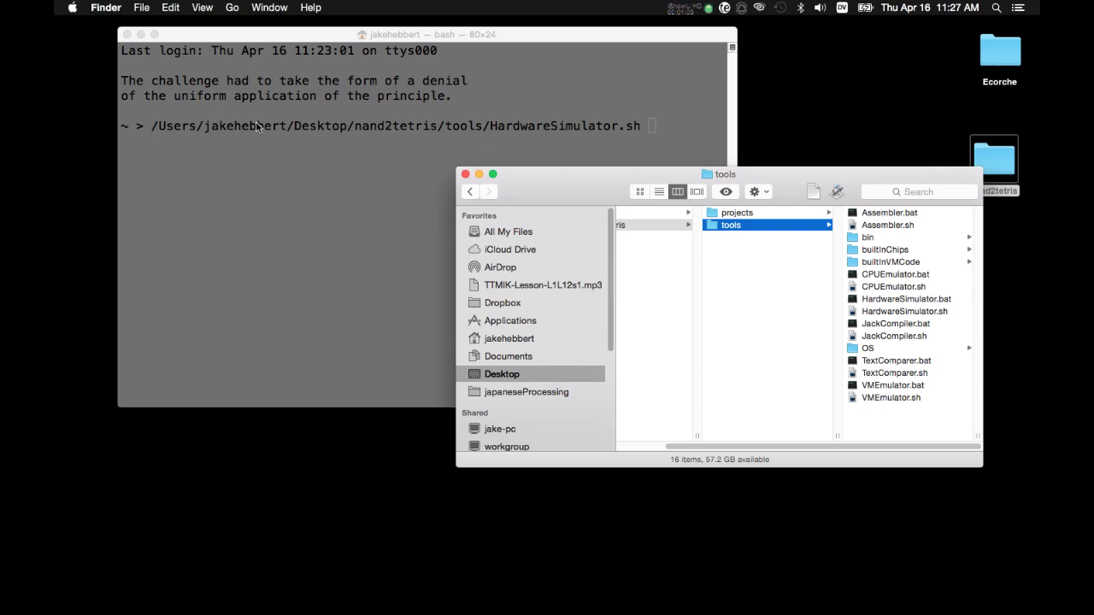
left_click(691, 129)
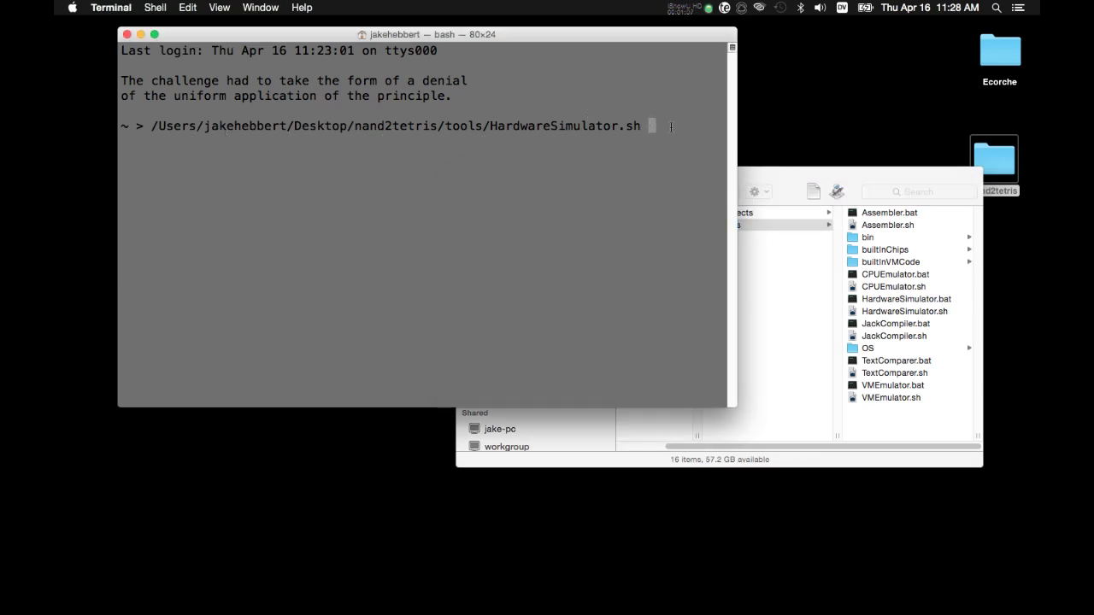
key("Return")
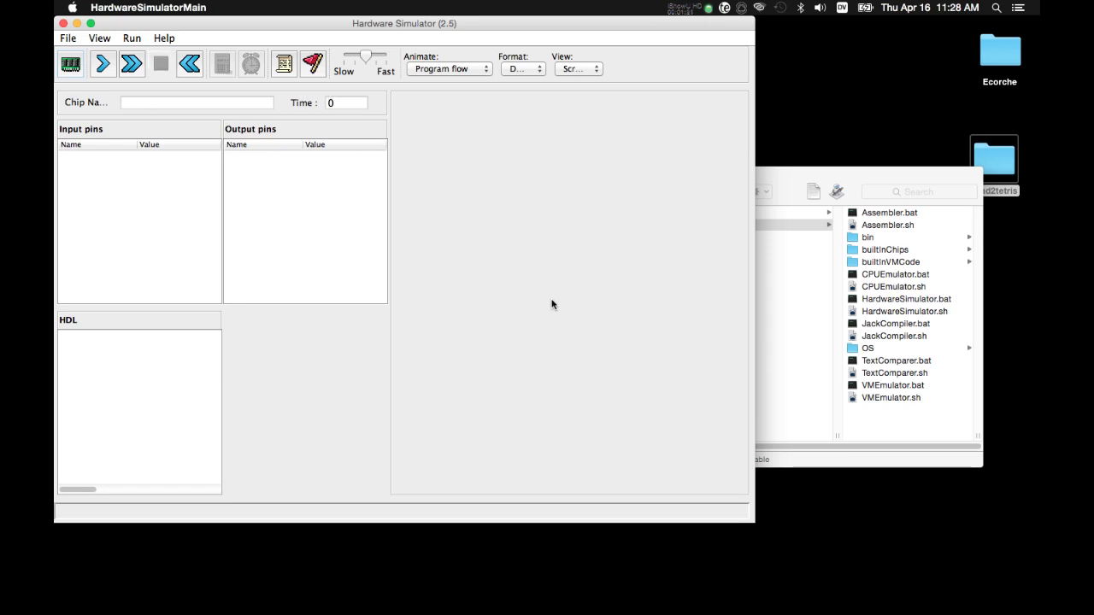
- Load nand2tetris/projects/00/Xor.hdl into the Hardware Simulator with Load Chip
left_click(71, 66)
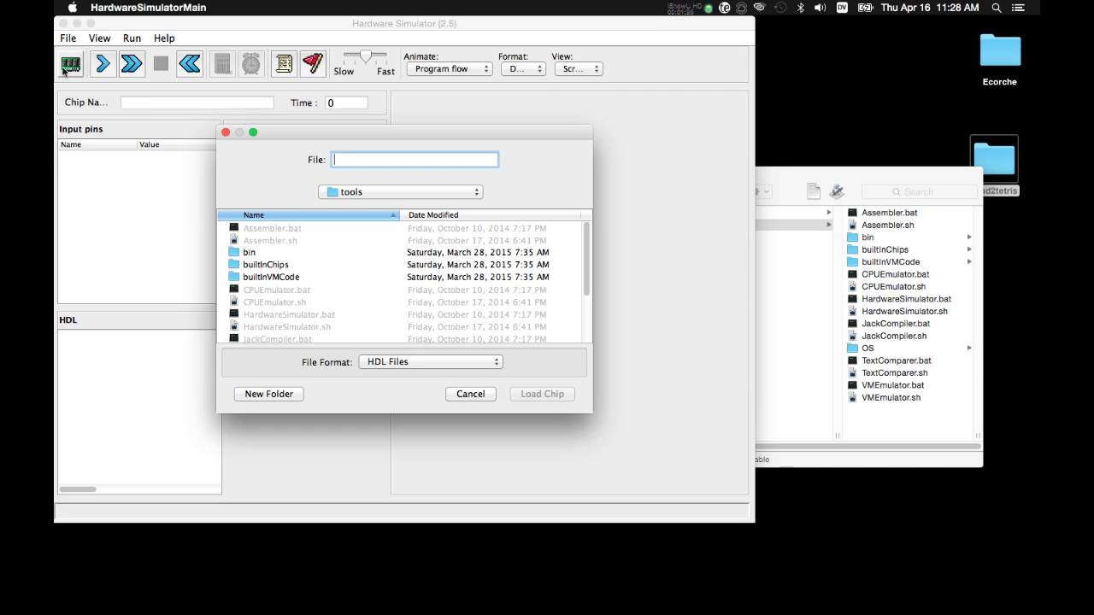
left_click(353, 191)
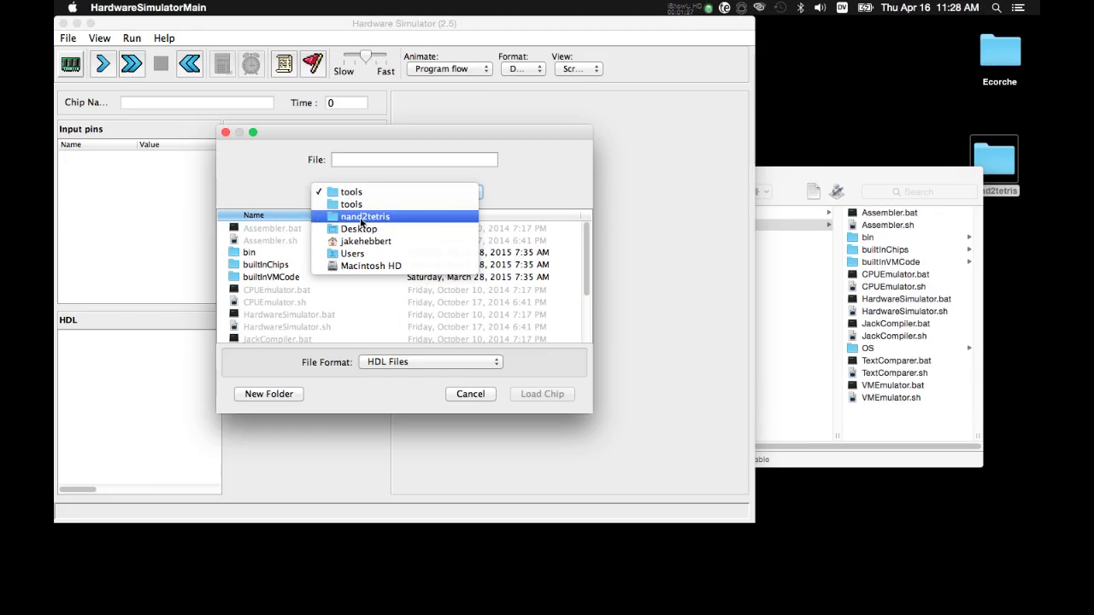
left_click(376, 216)
double_click(256, 229)
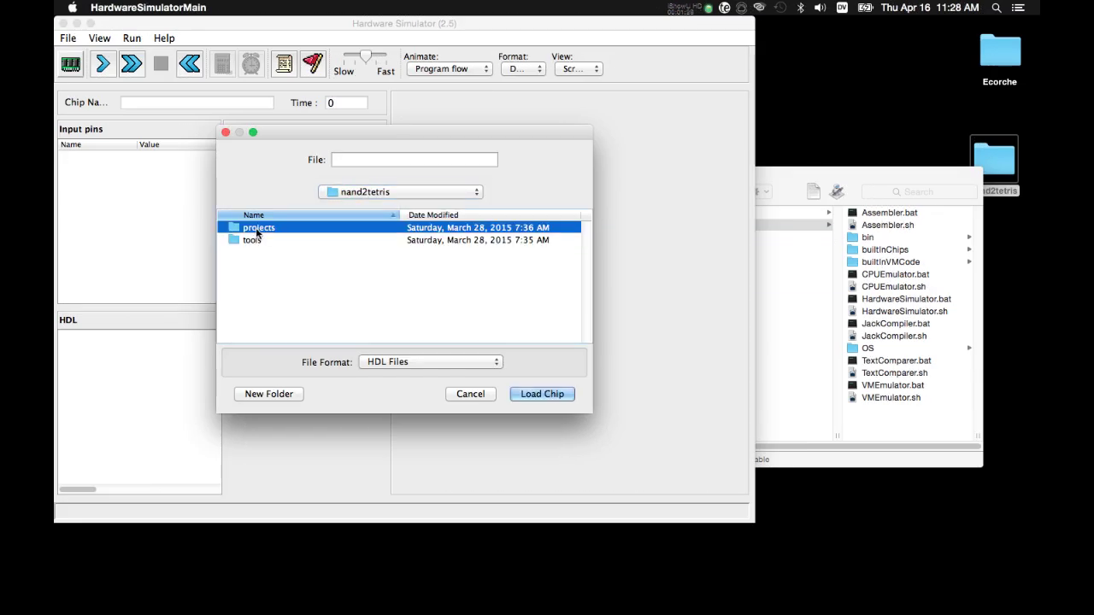
double_click(257, 226)
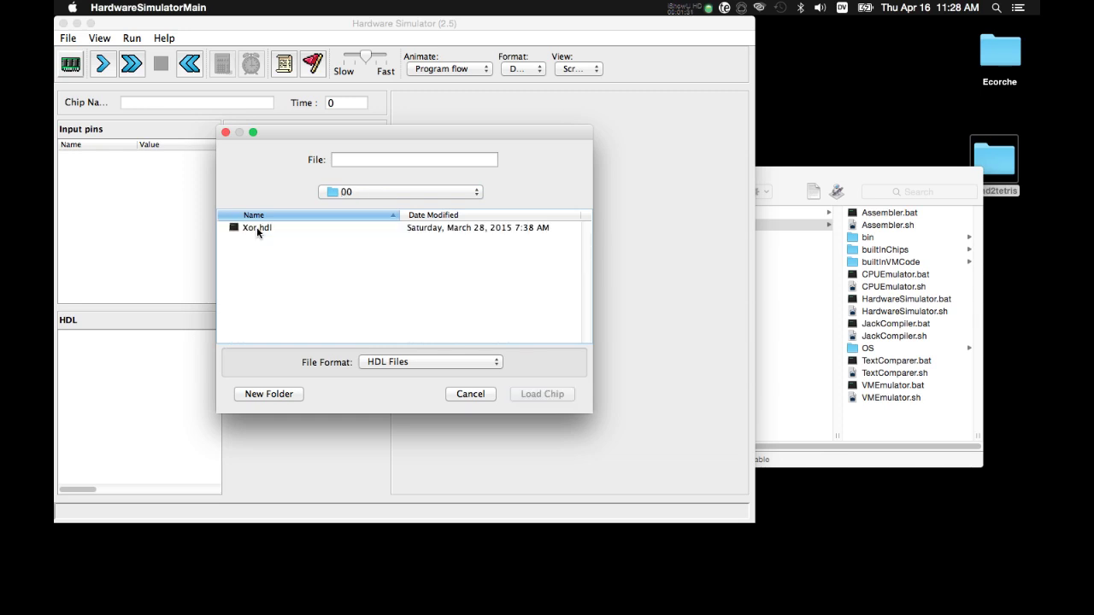
double_click(256, 226)
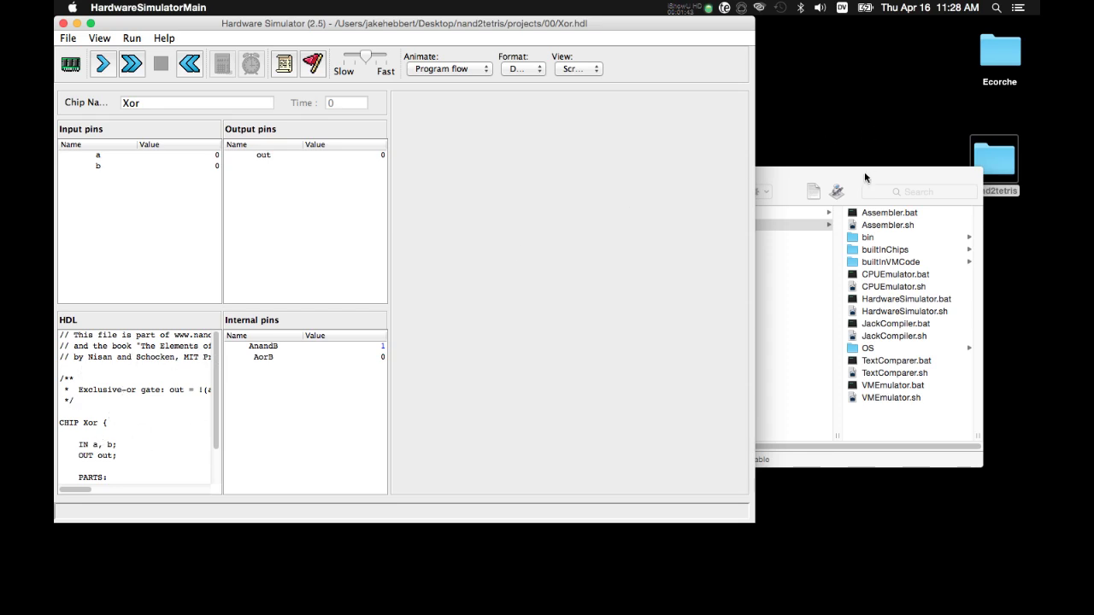
- In Finder, browse to projects/00 and choose Open With > Other… for Xor.hdl
left_click_drag(863, 181, 873, 193)
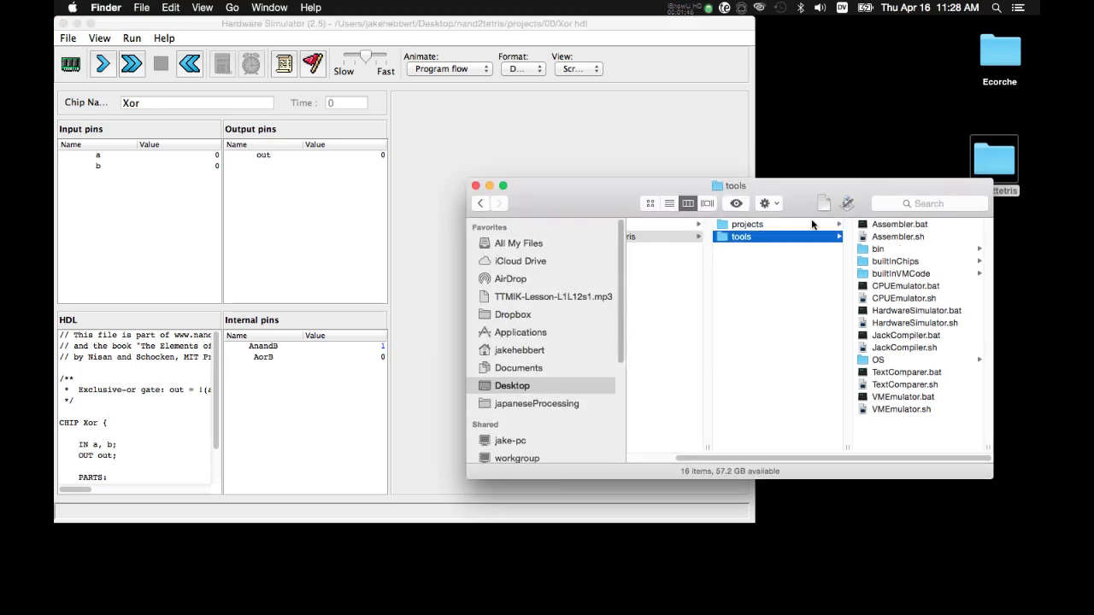
left_click(811, 224)
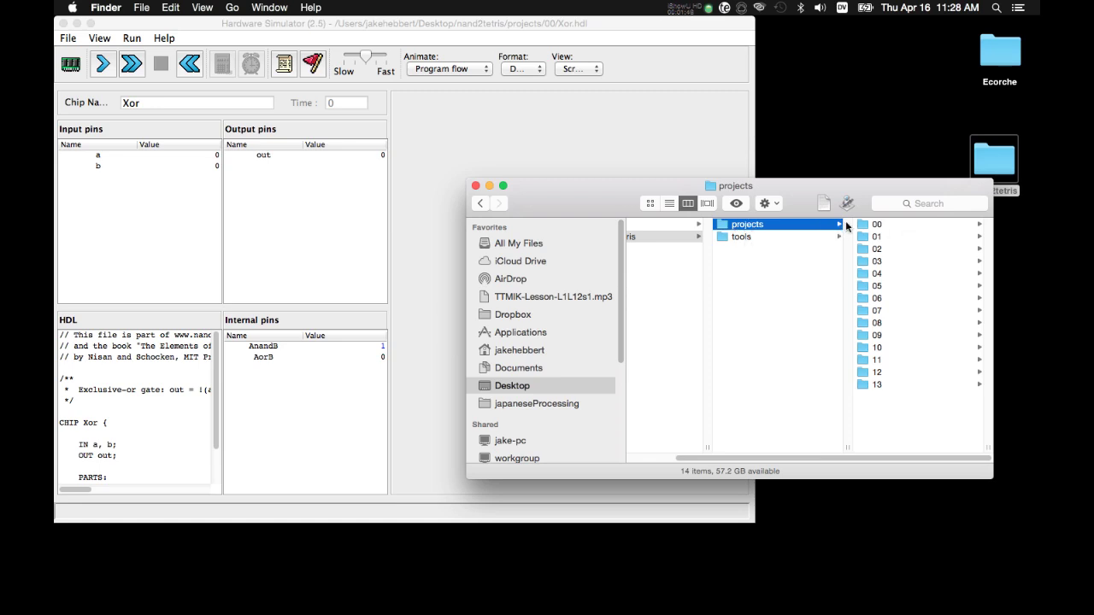
left_click(915, 225)
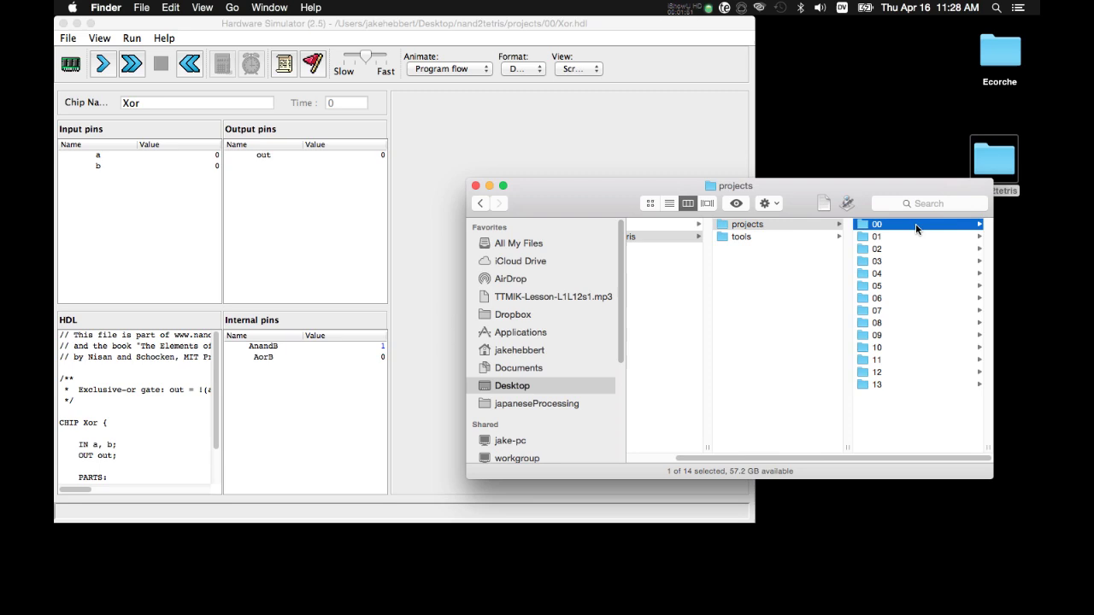
right_click(891, 224)
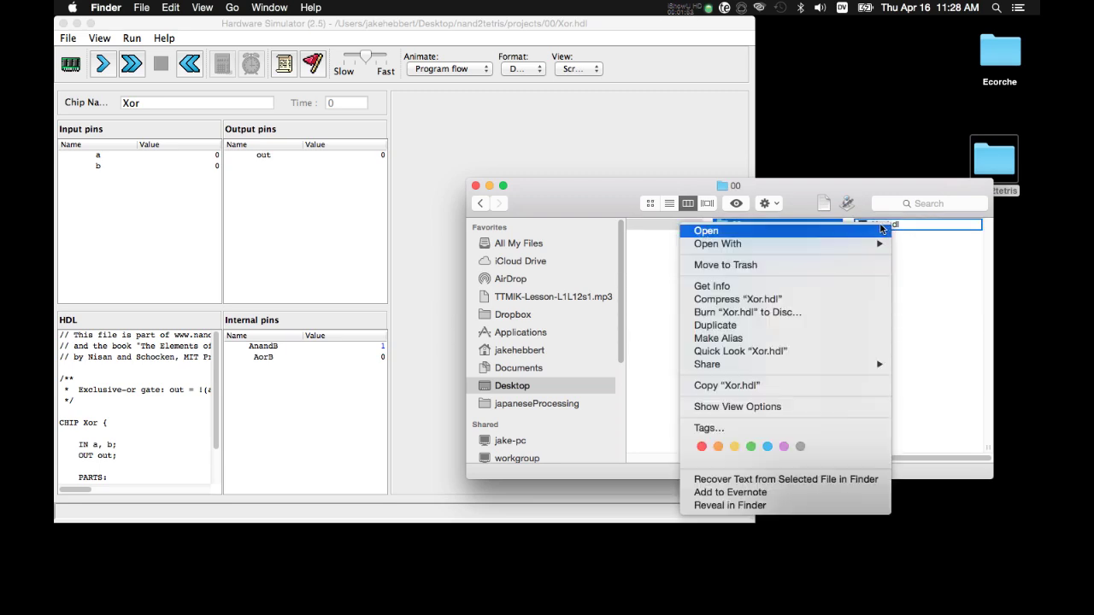
mouse_move(876, 245)
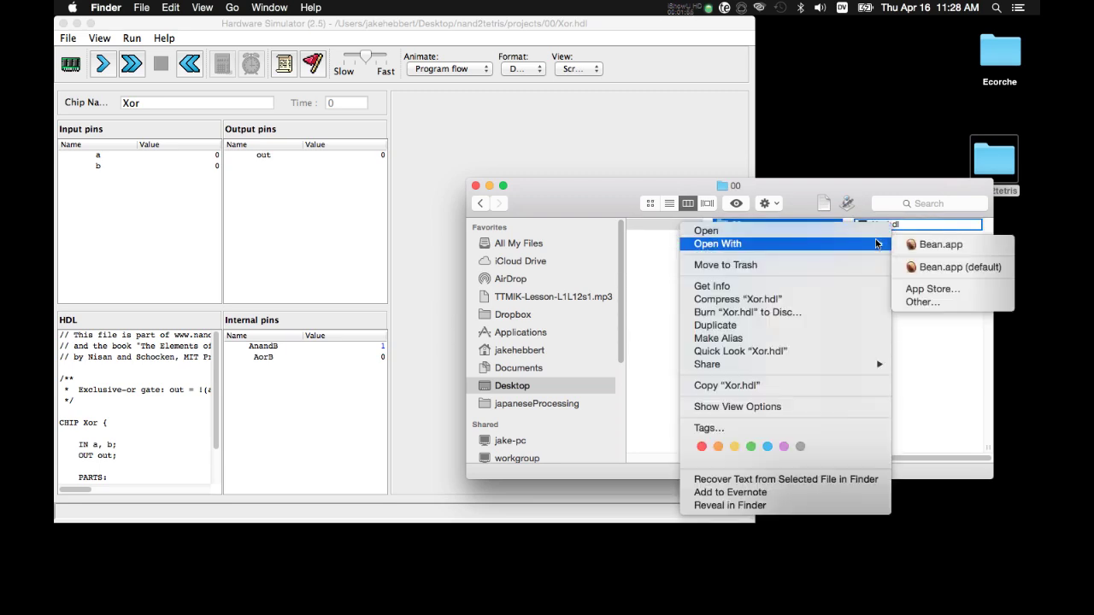
left_click(949, 302)
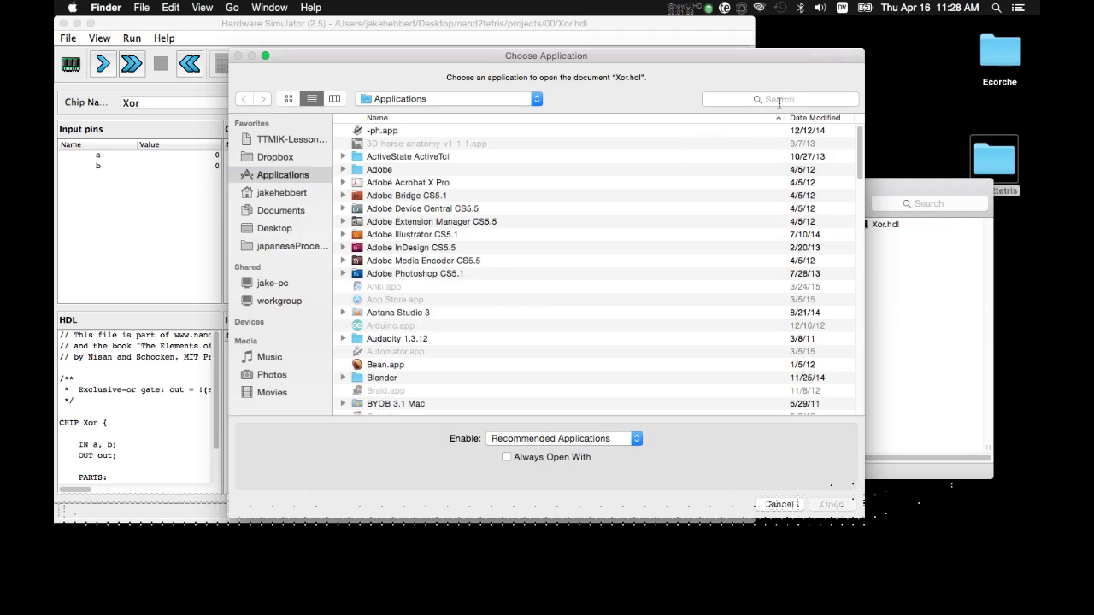
- Search for TextEdit in the application list and open Xor.hdl with it
left_click(779, 100)
type("T")
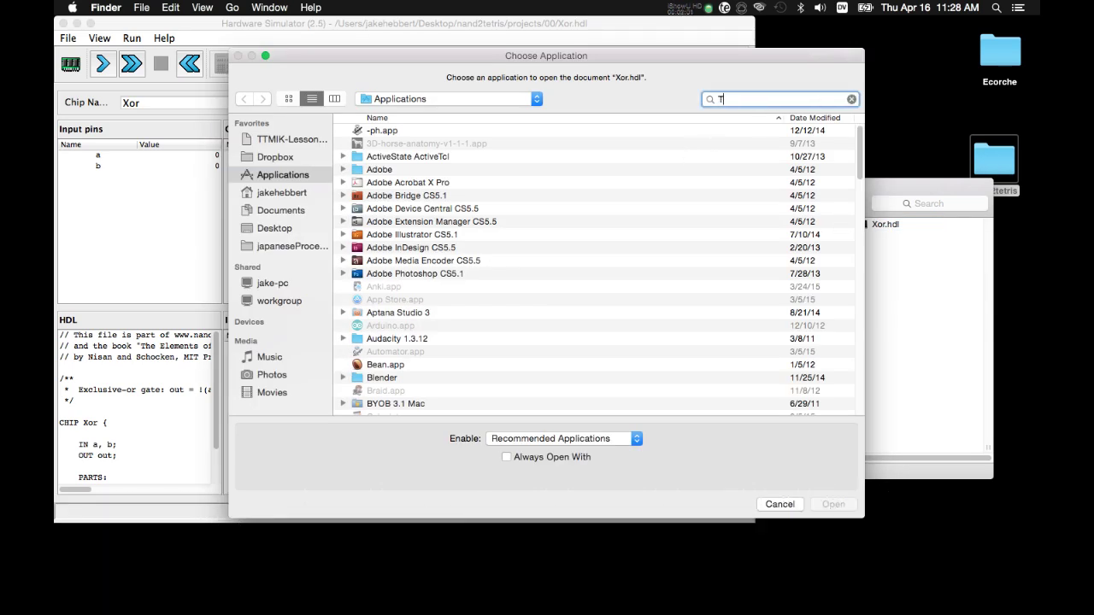
type("extE")
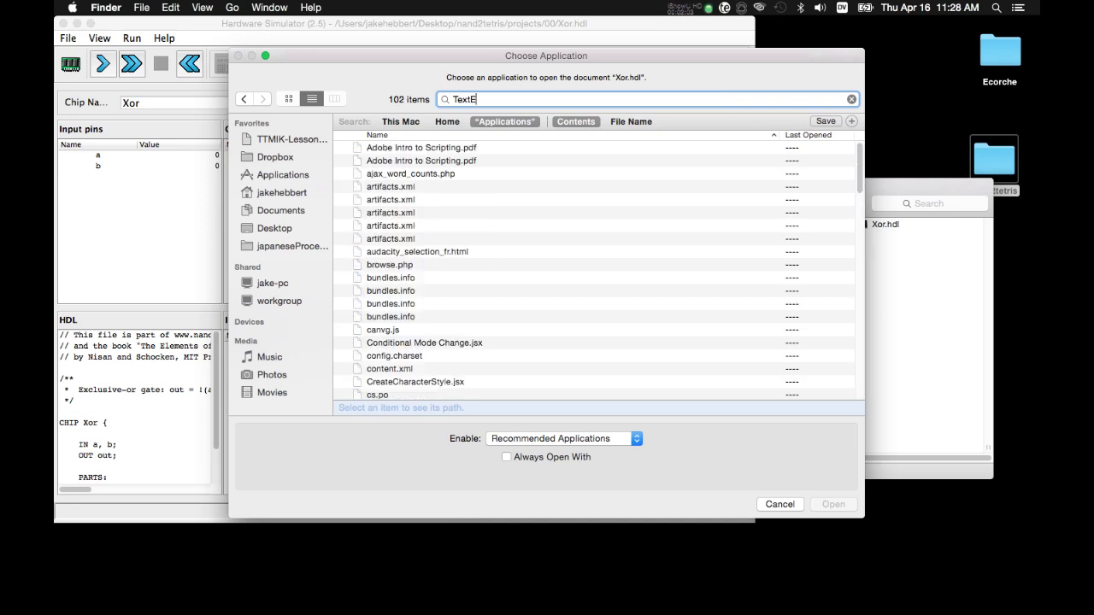
type("dit")
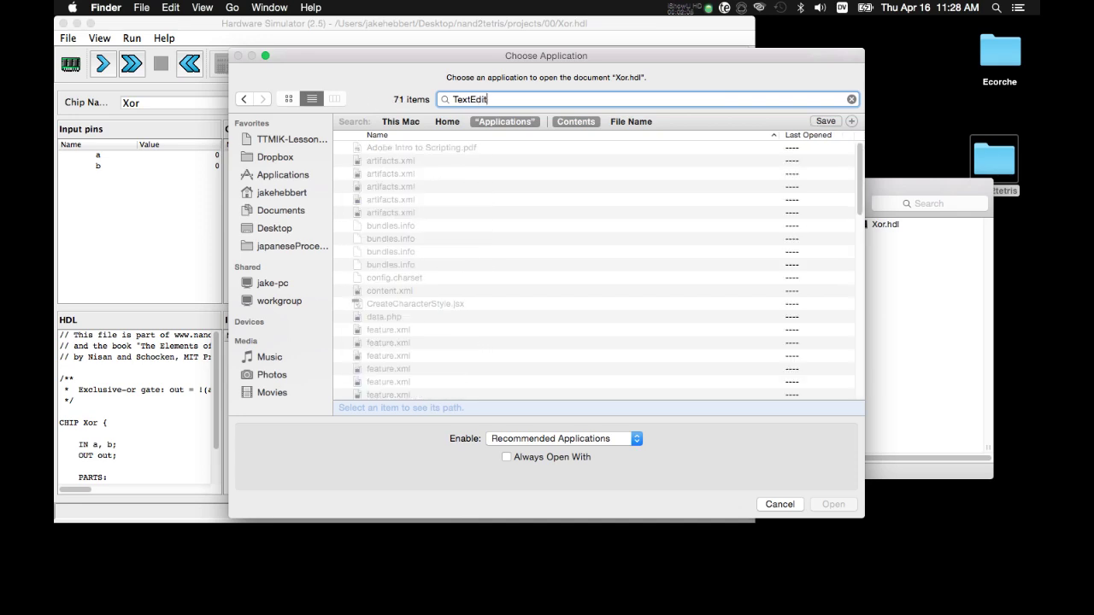
scroll(746, 229, "down", 10)
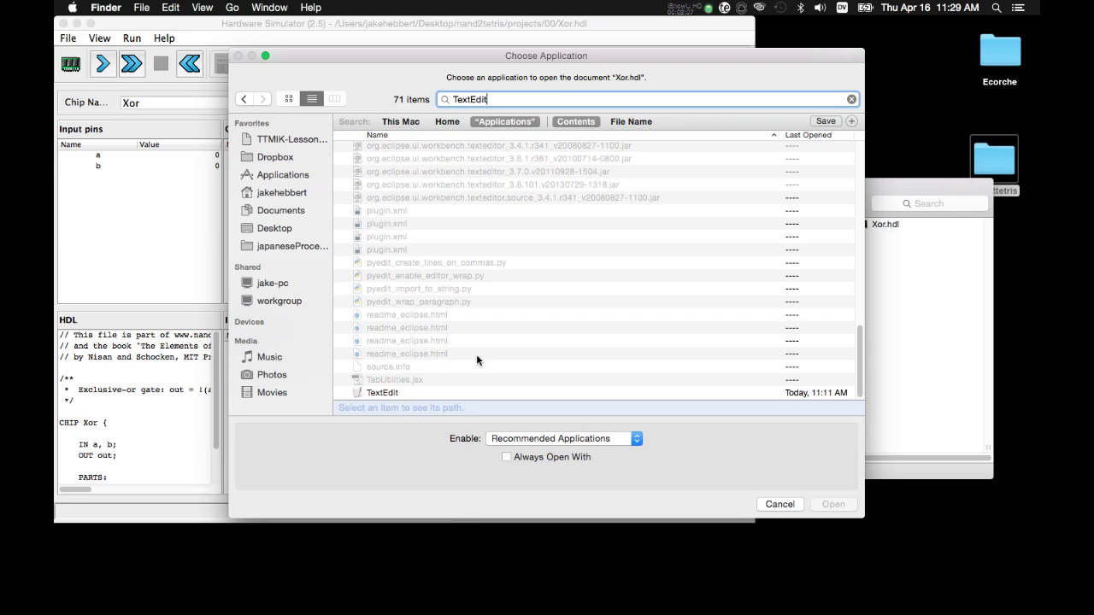
left_click(386, 393)
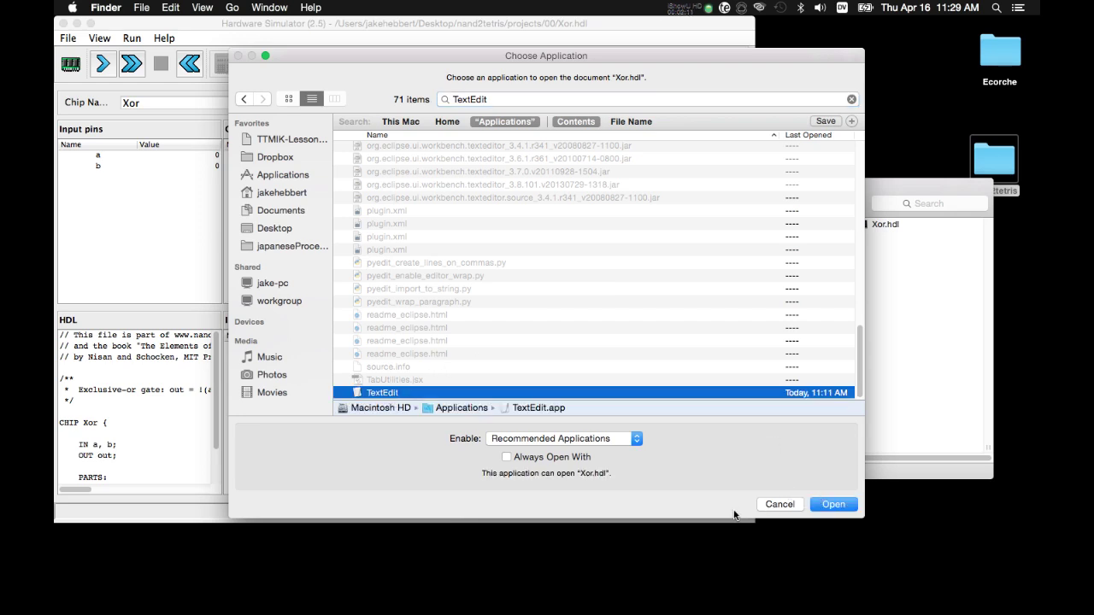
left_click(826, 505)
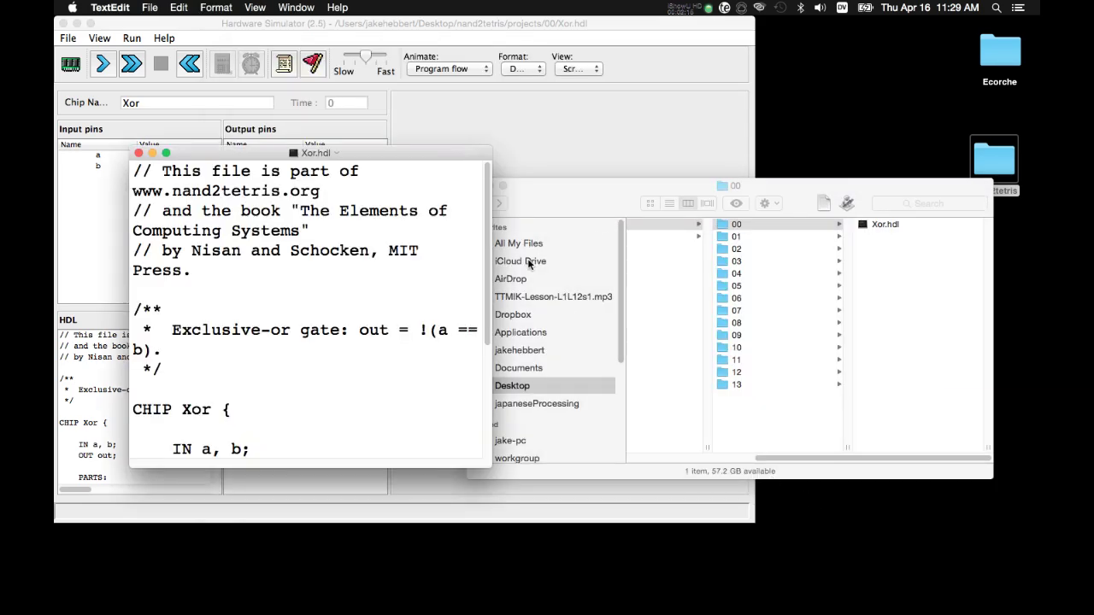
- Insert 'Changed ' before 'This' on Xor.hdl's first comment line and save
left_click_drag(440, 157, 975, 36)
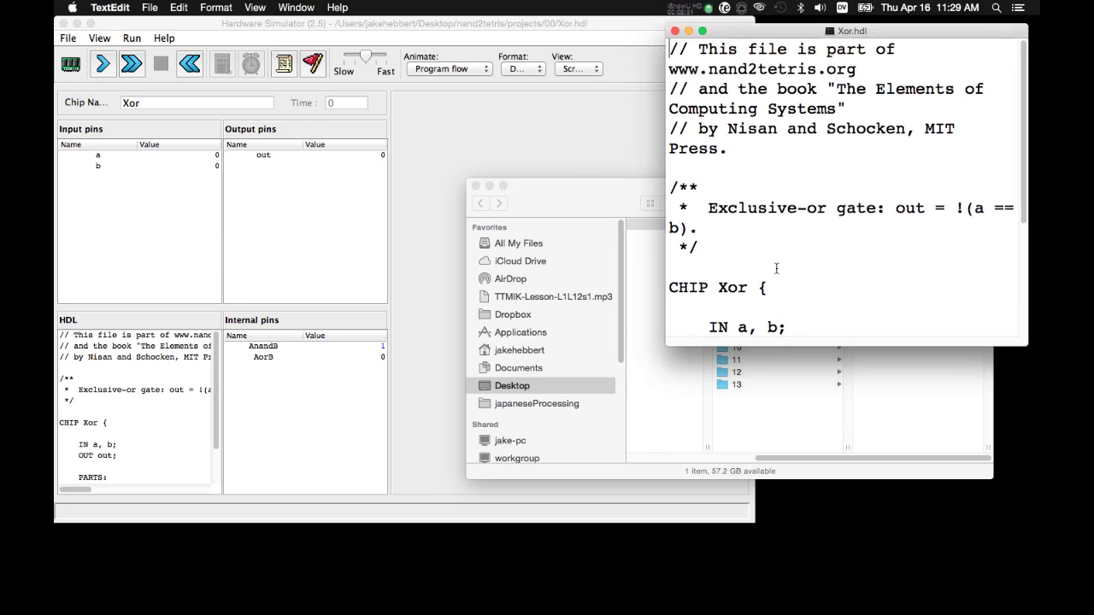
left_click(700, 49)
type("Change")
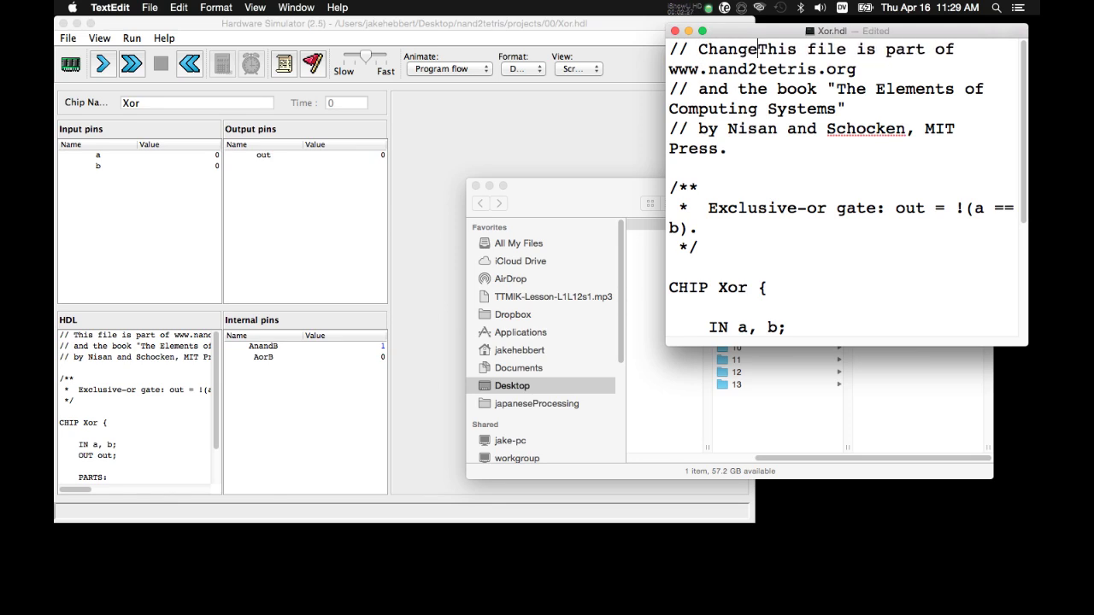
type("d")
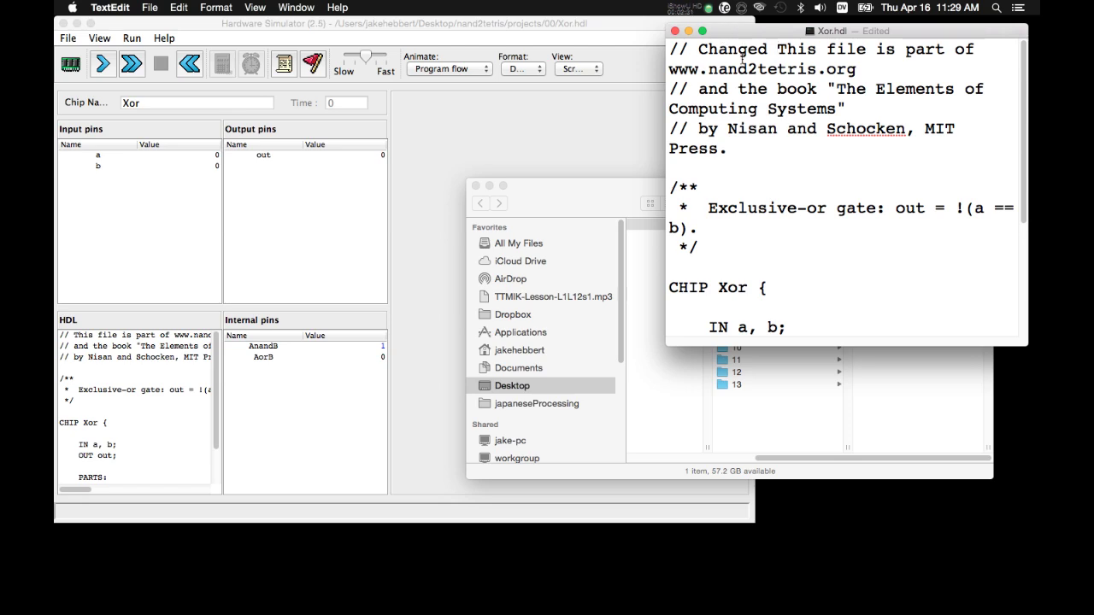
key("super+s")
- Reload the edited Xor.hdl in Hardware Simulator, then return to TextEdit
left_click(141, 462)
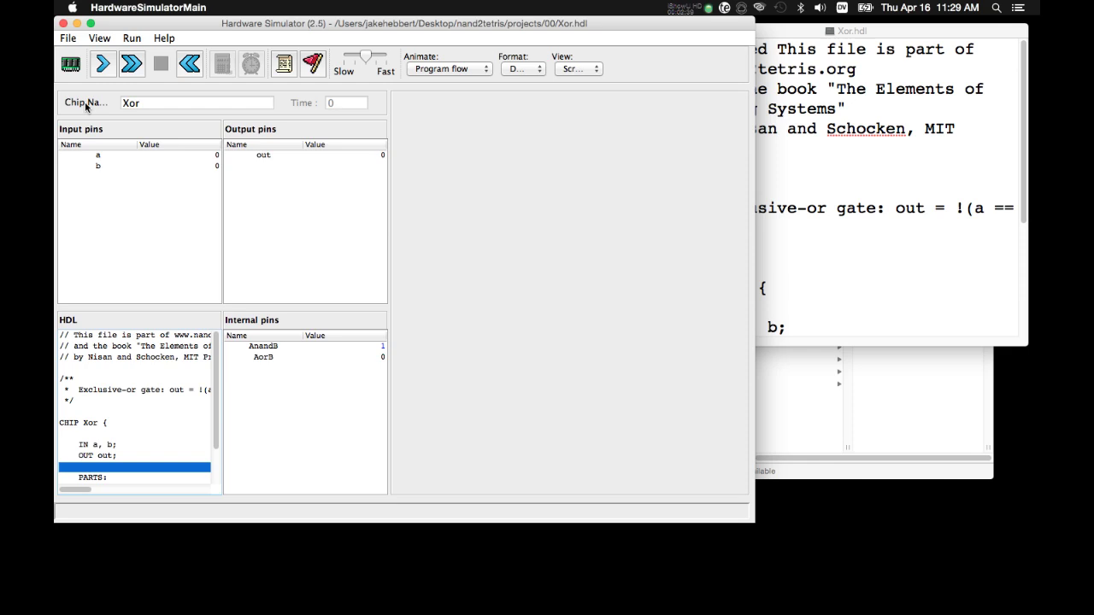
left_click(71, 64)
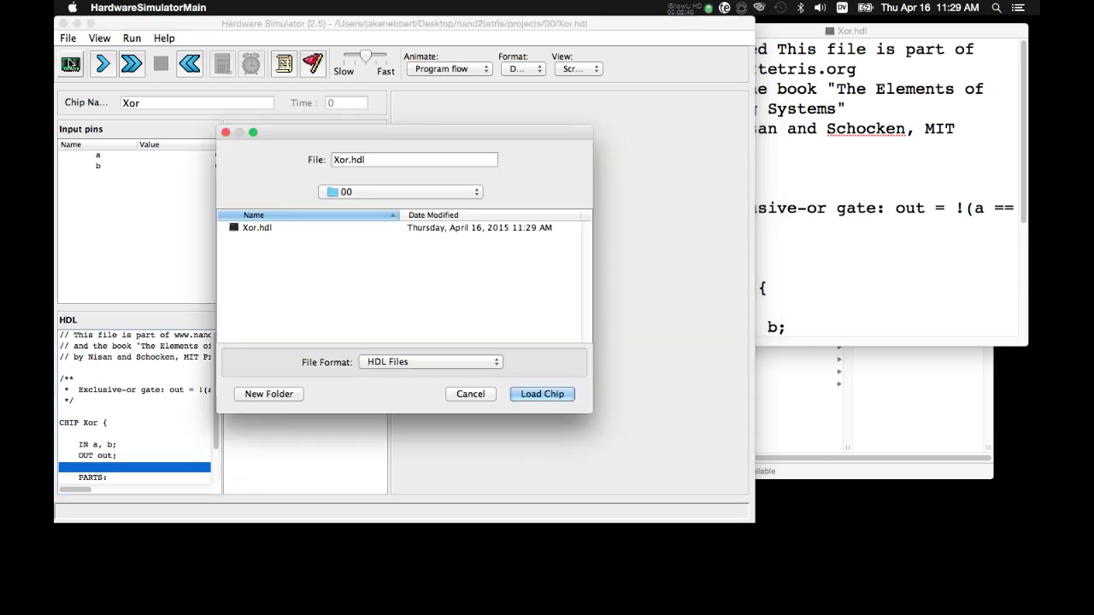
left_click(272, 229)
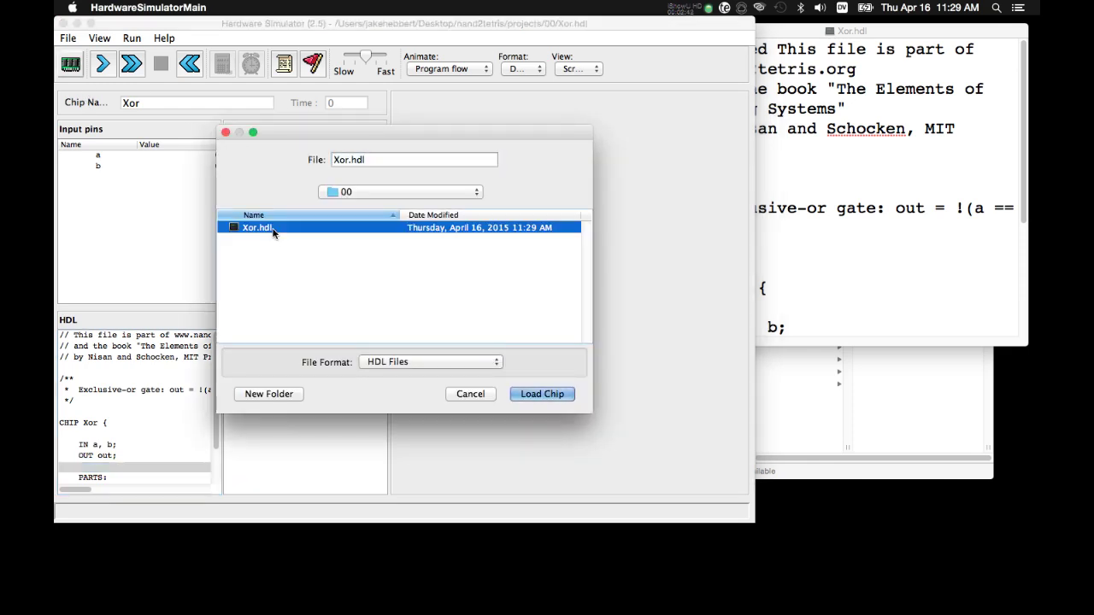
left_click(542, 395)
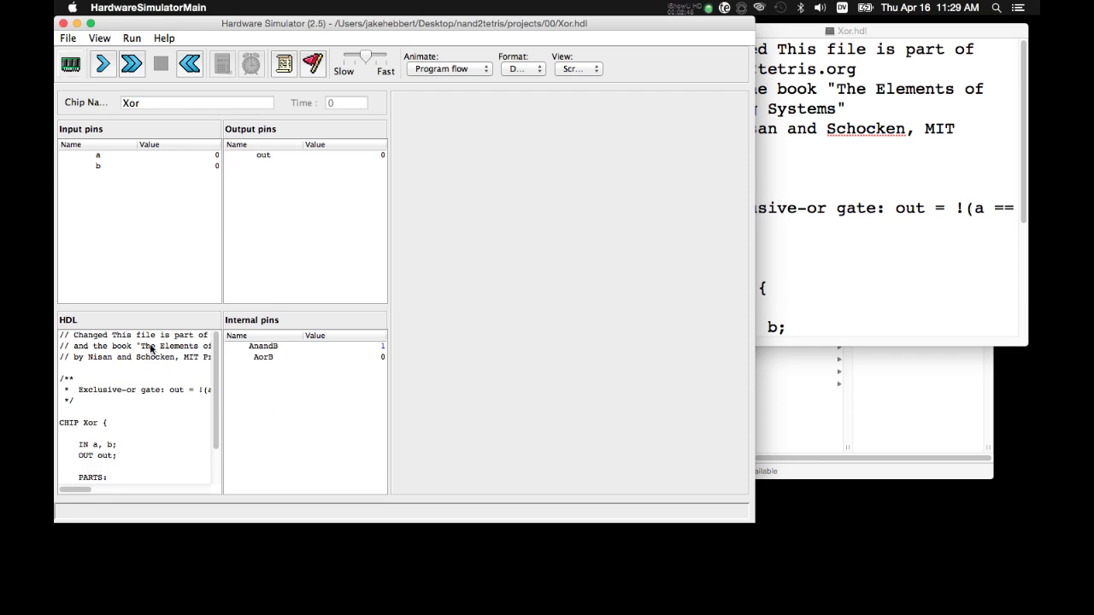
left_click(851, 82)
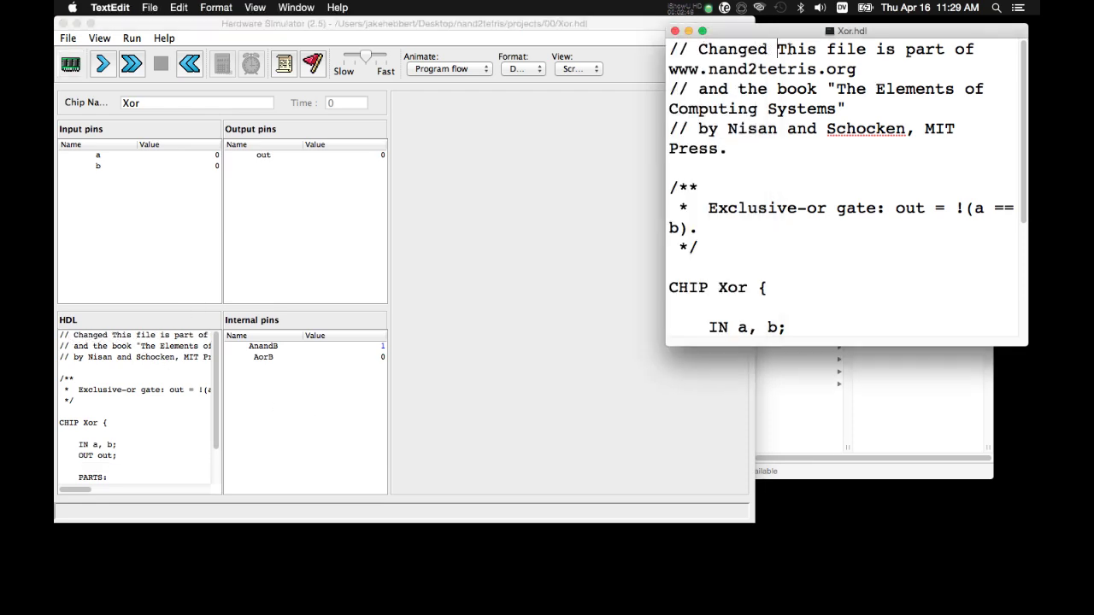
- Delete 'Changed' from Xor.hdl's first comment line and save the file again
left_click_drag(776, 50, 702, 55)
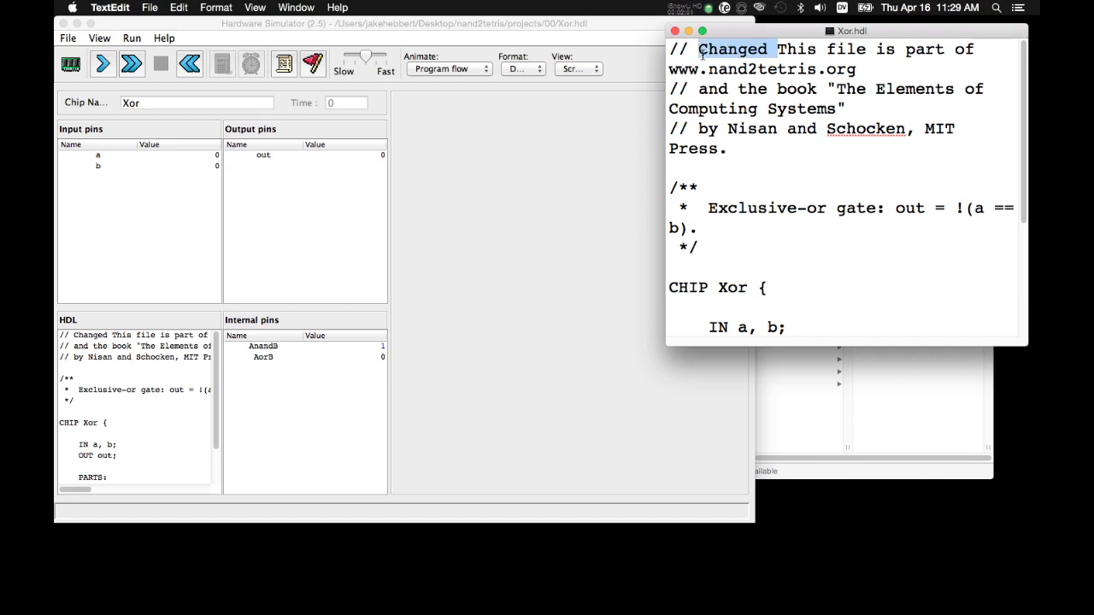
key("BackSpace")
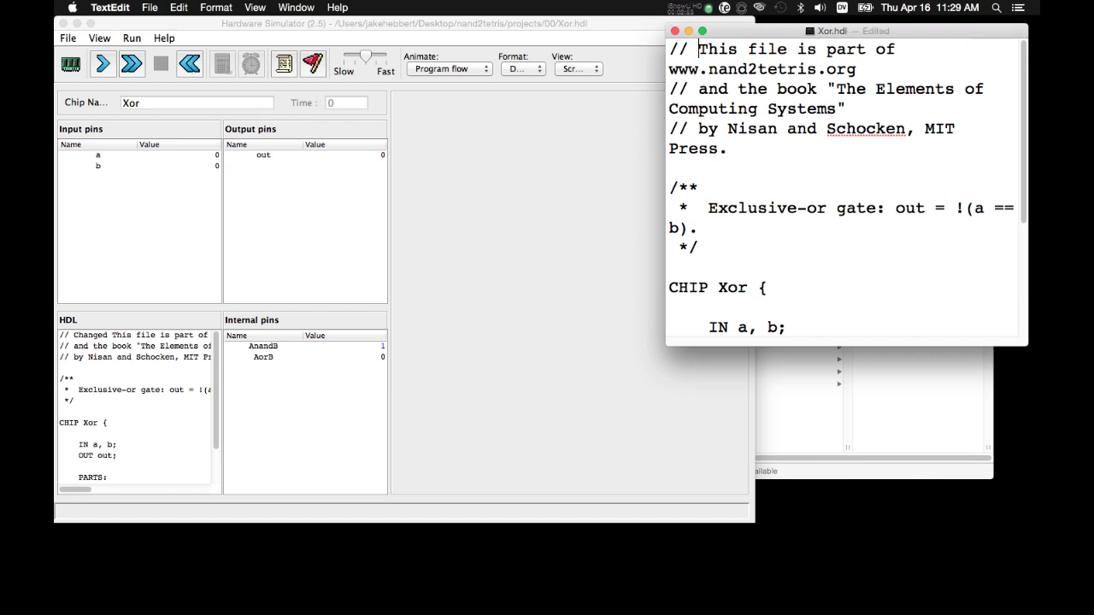
key("super+s")
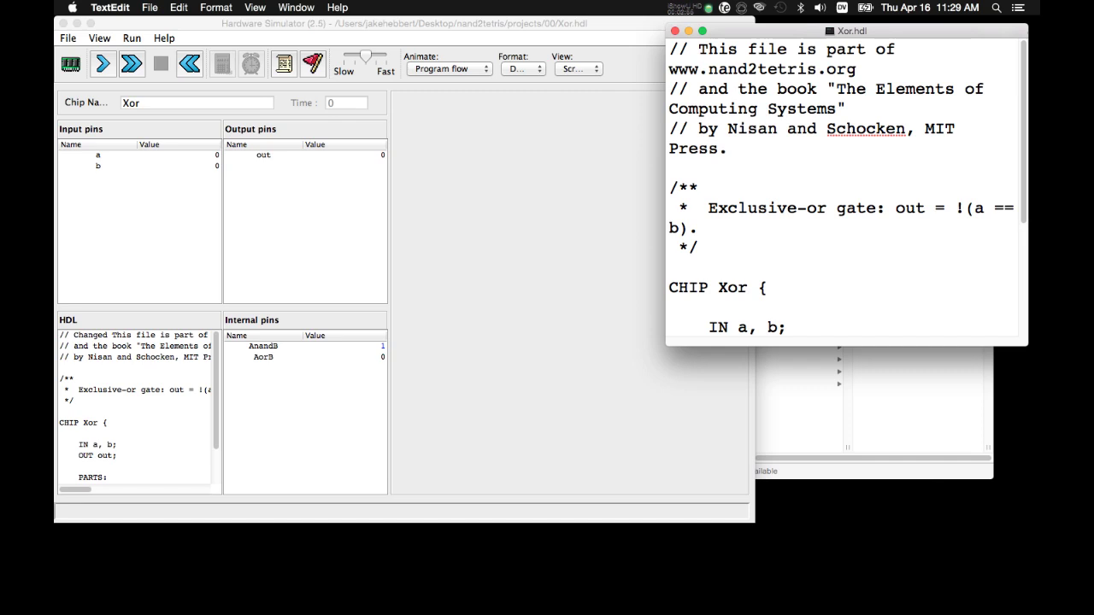
- Reload the reverted Xor.hdl into the Hardware Simulator
left_click(71, 65)
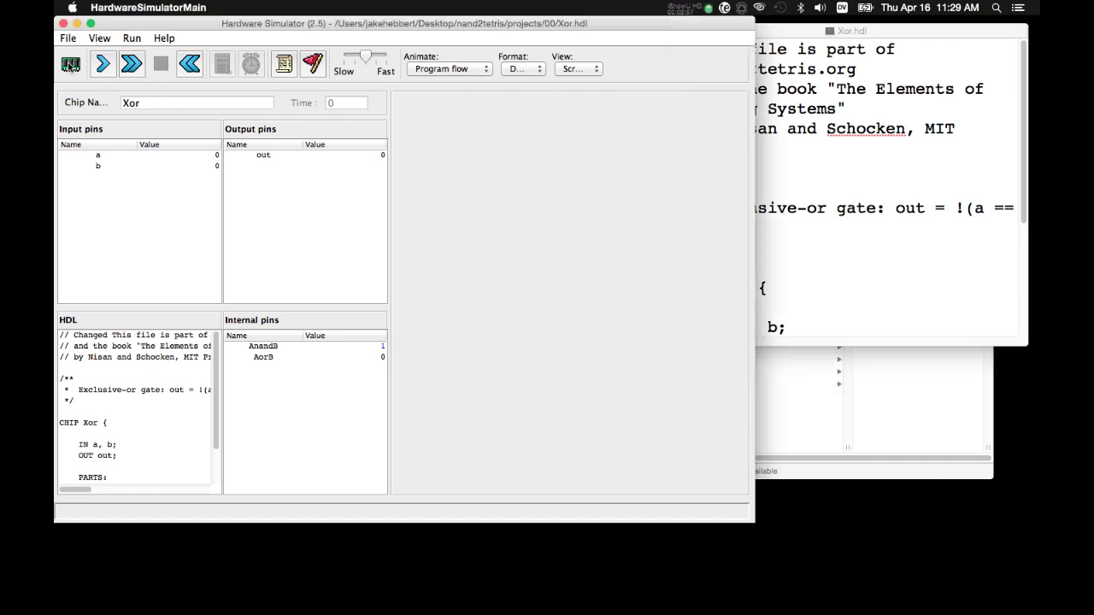
double_click(284, 229)
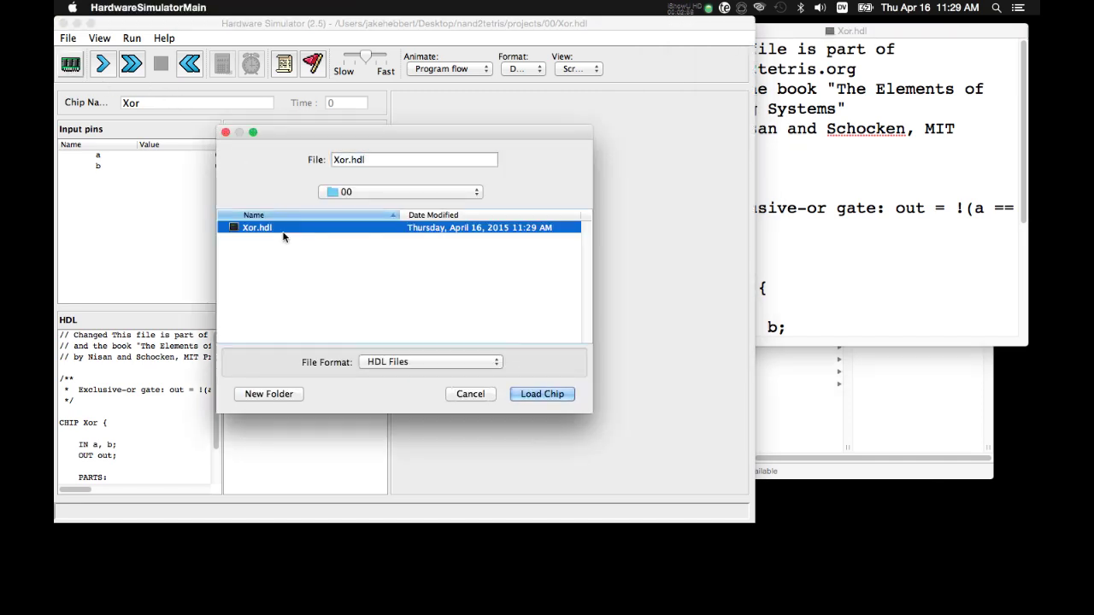